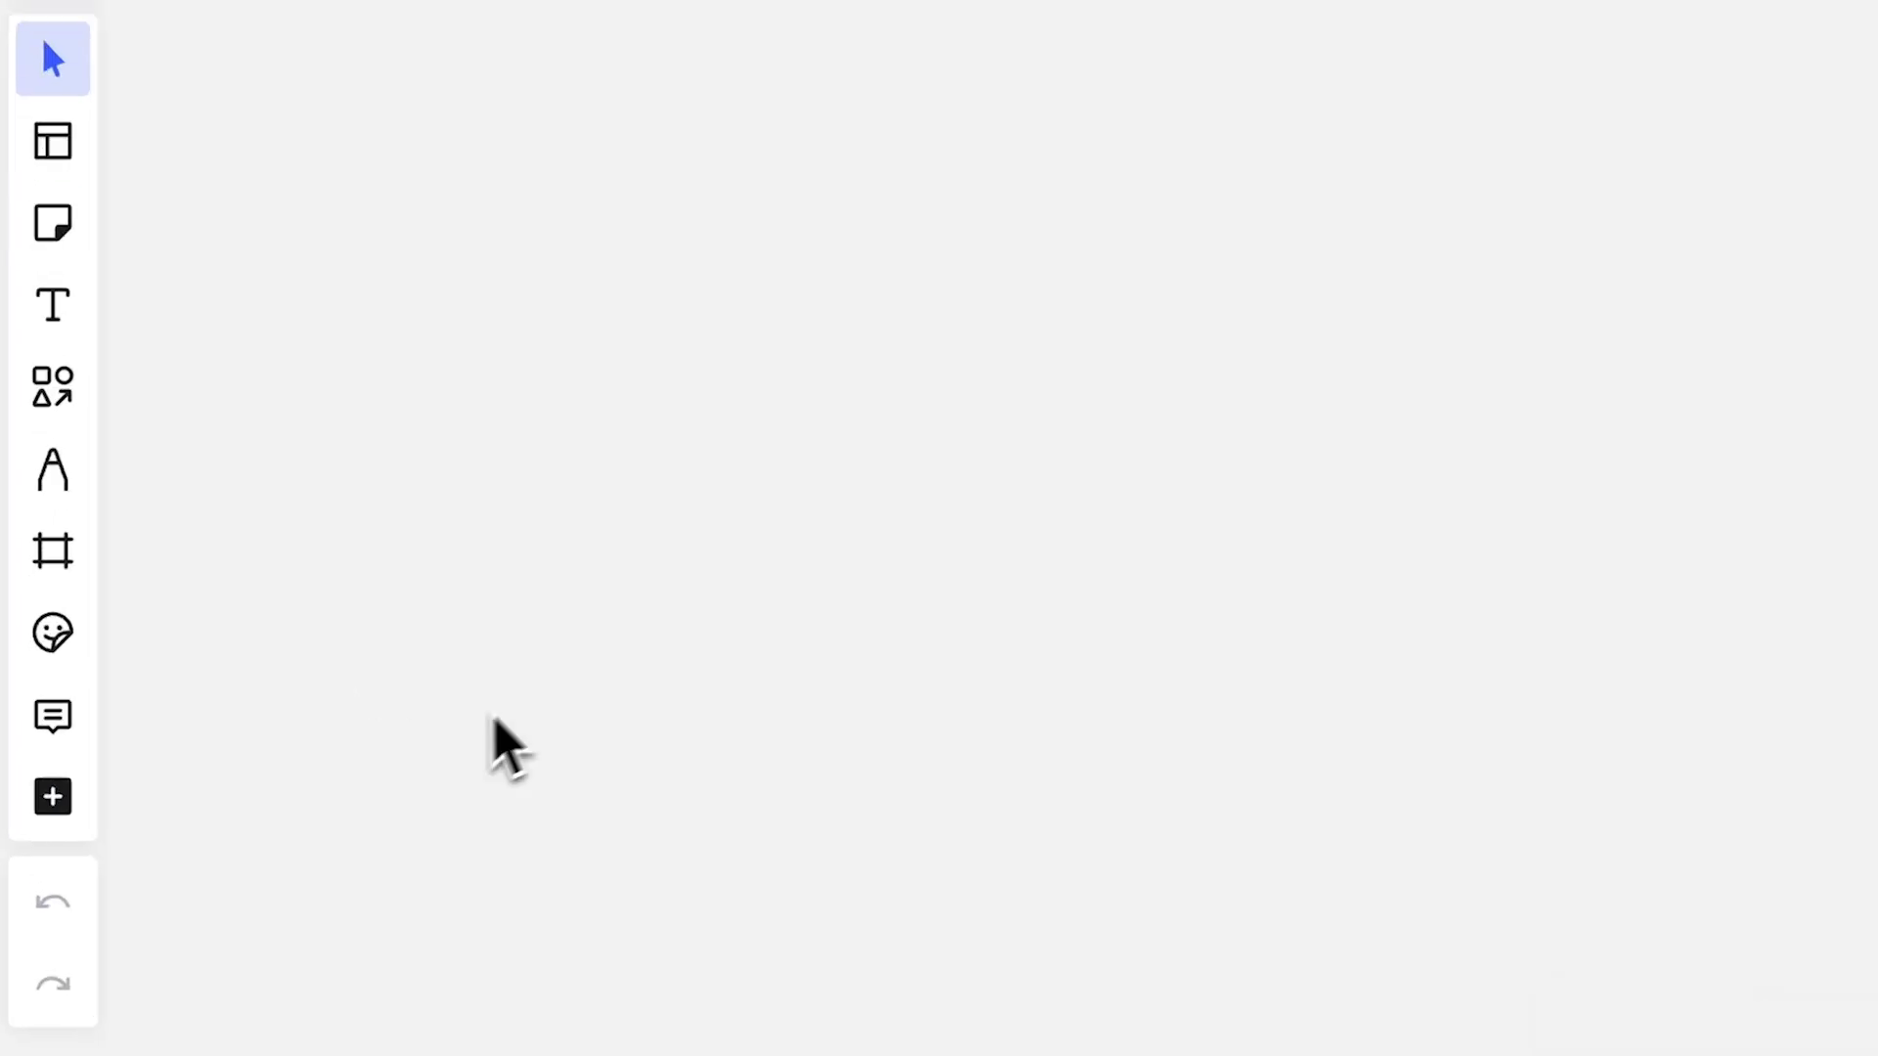
- Add the Polling app from More apps, placing a blank poll widget on the board
left_click(70, 805)
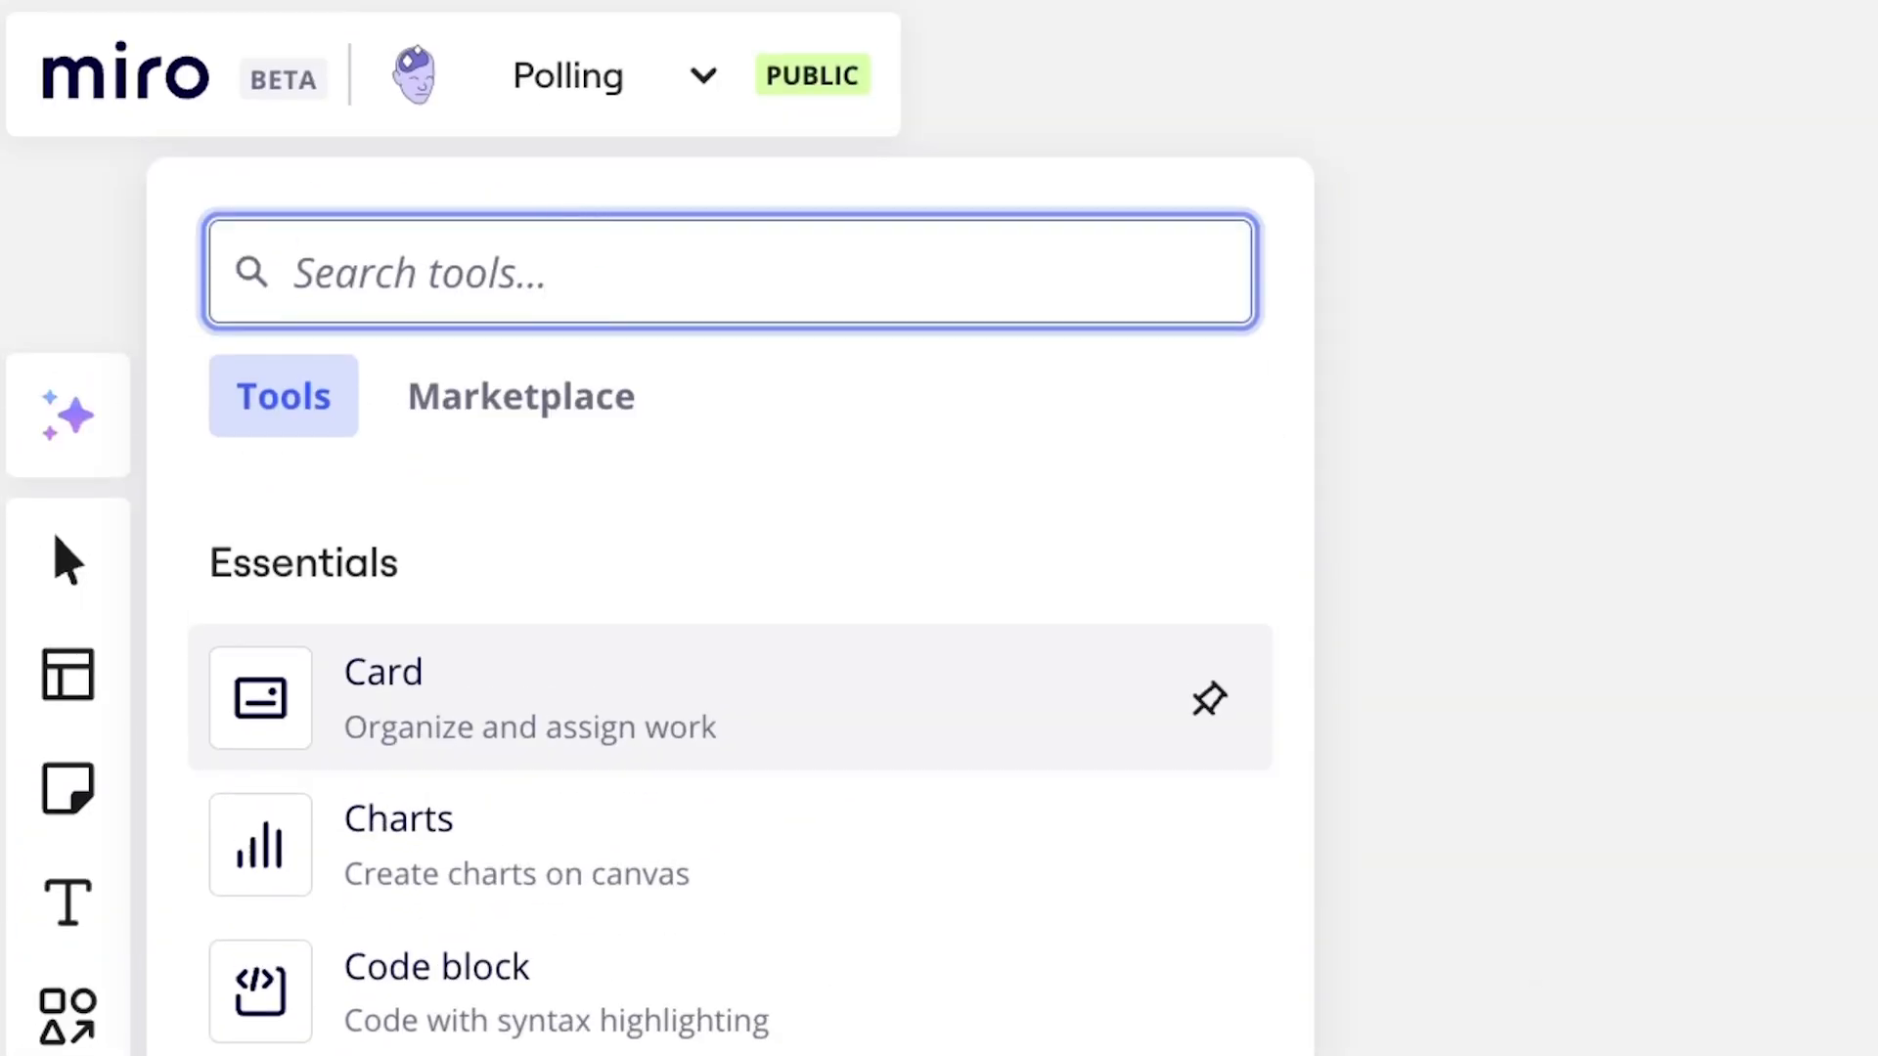
type("polling")
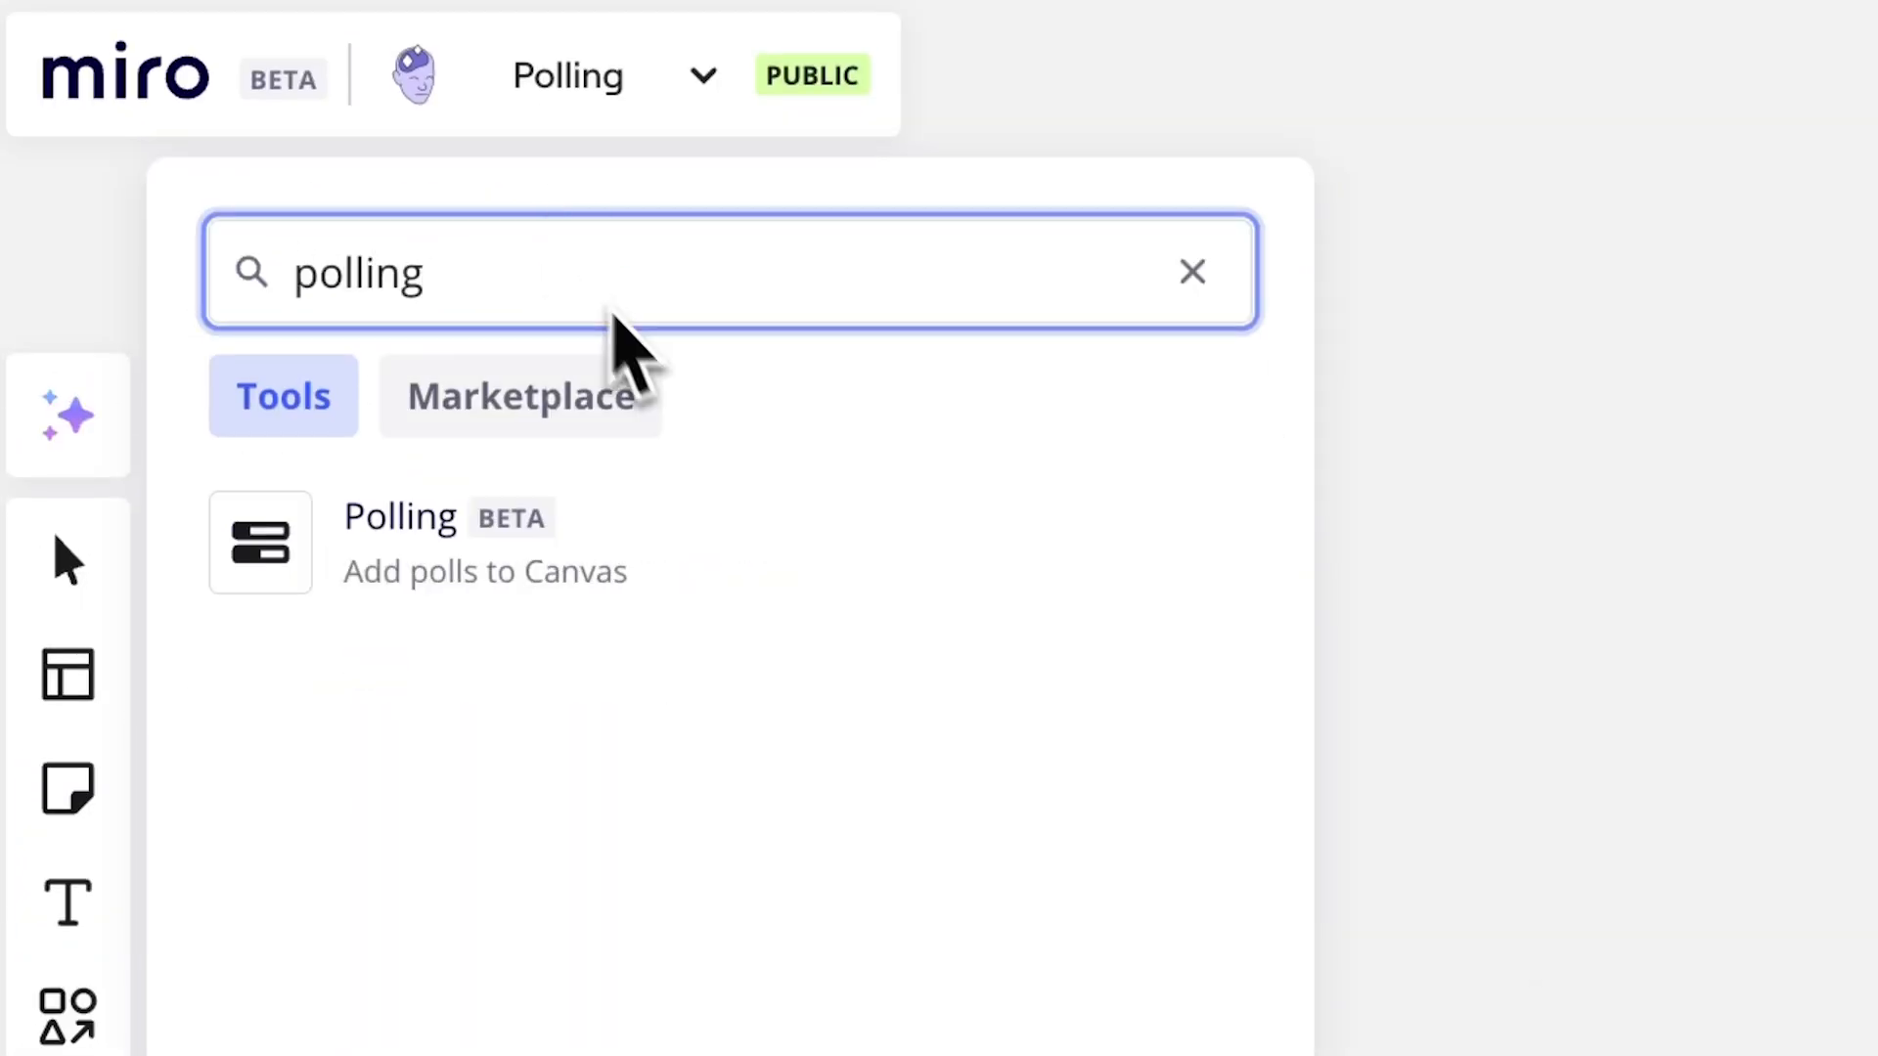
left_click(603, 471)
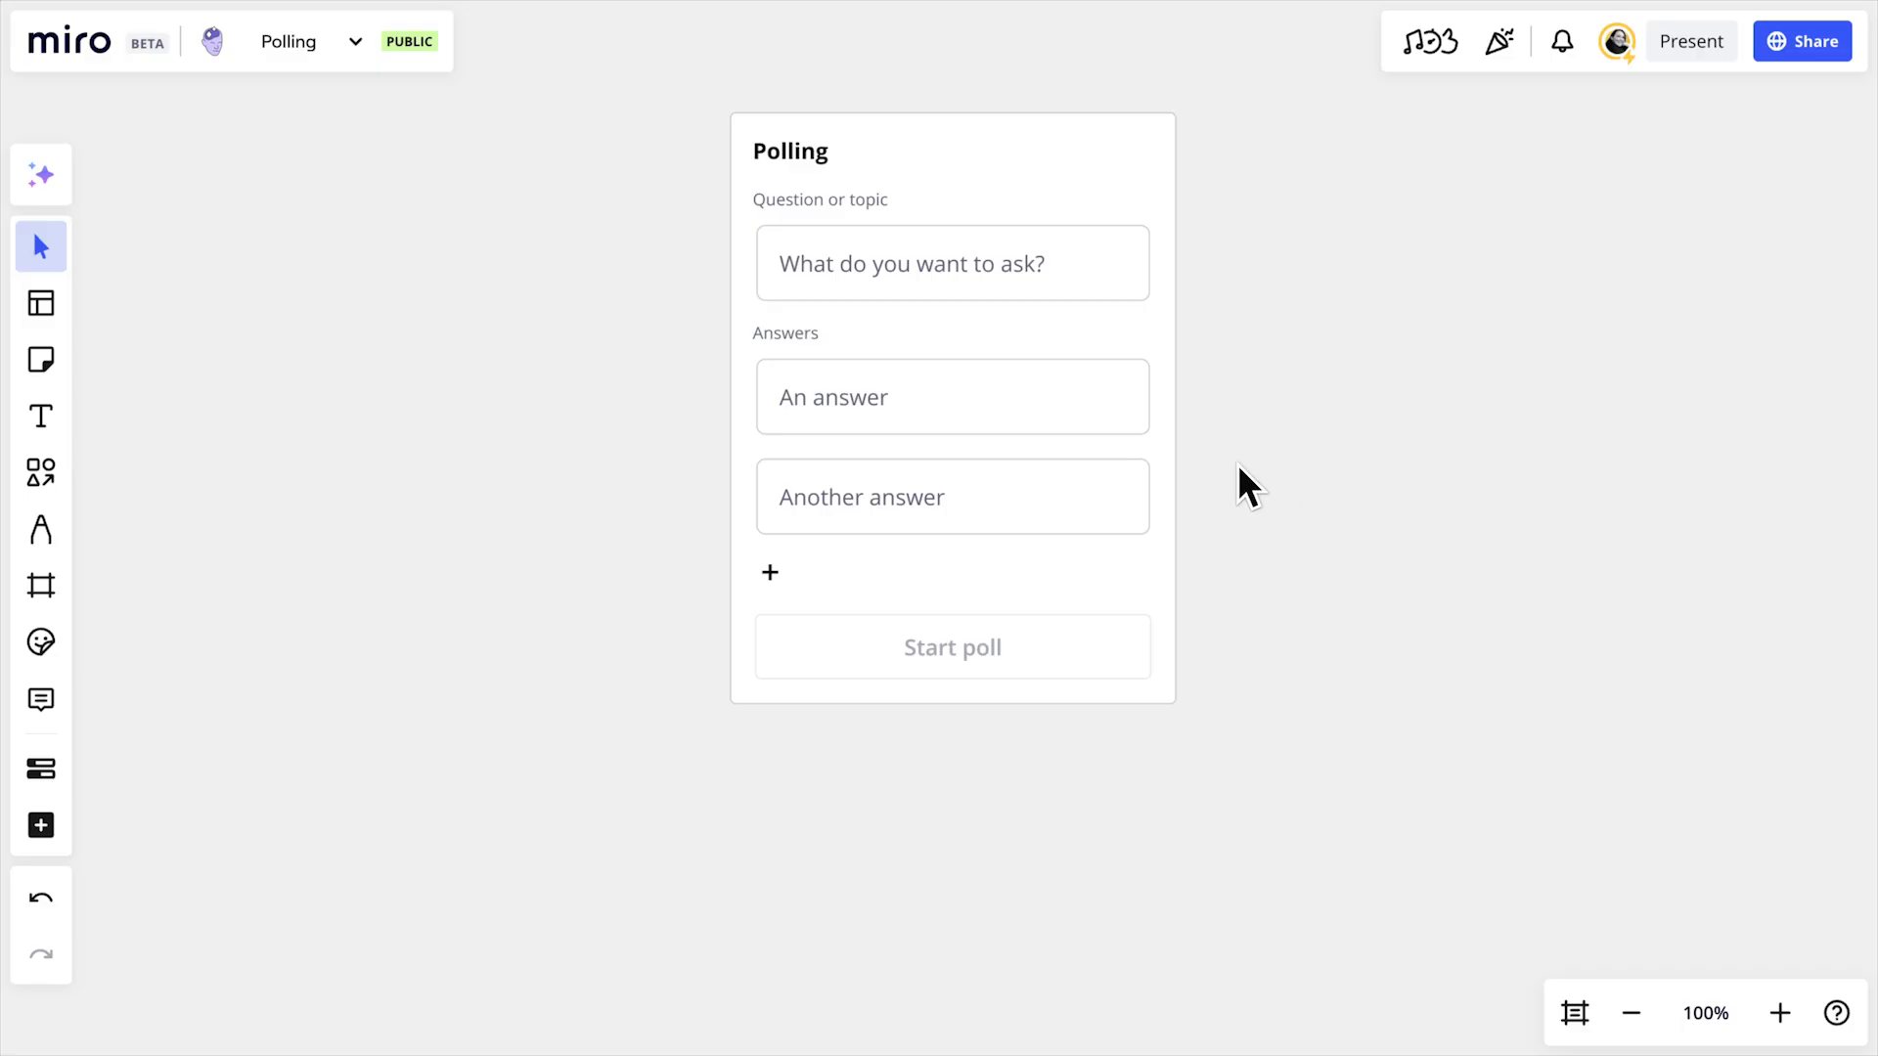
- Paste the sustainable-transportation question and two answers, then add a third answer choice
type("In your opinion, how does the lack of sustainable transportation options impact urban communities?")
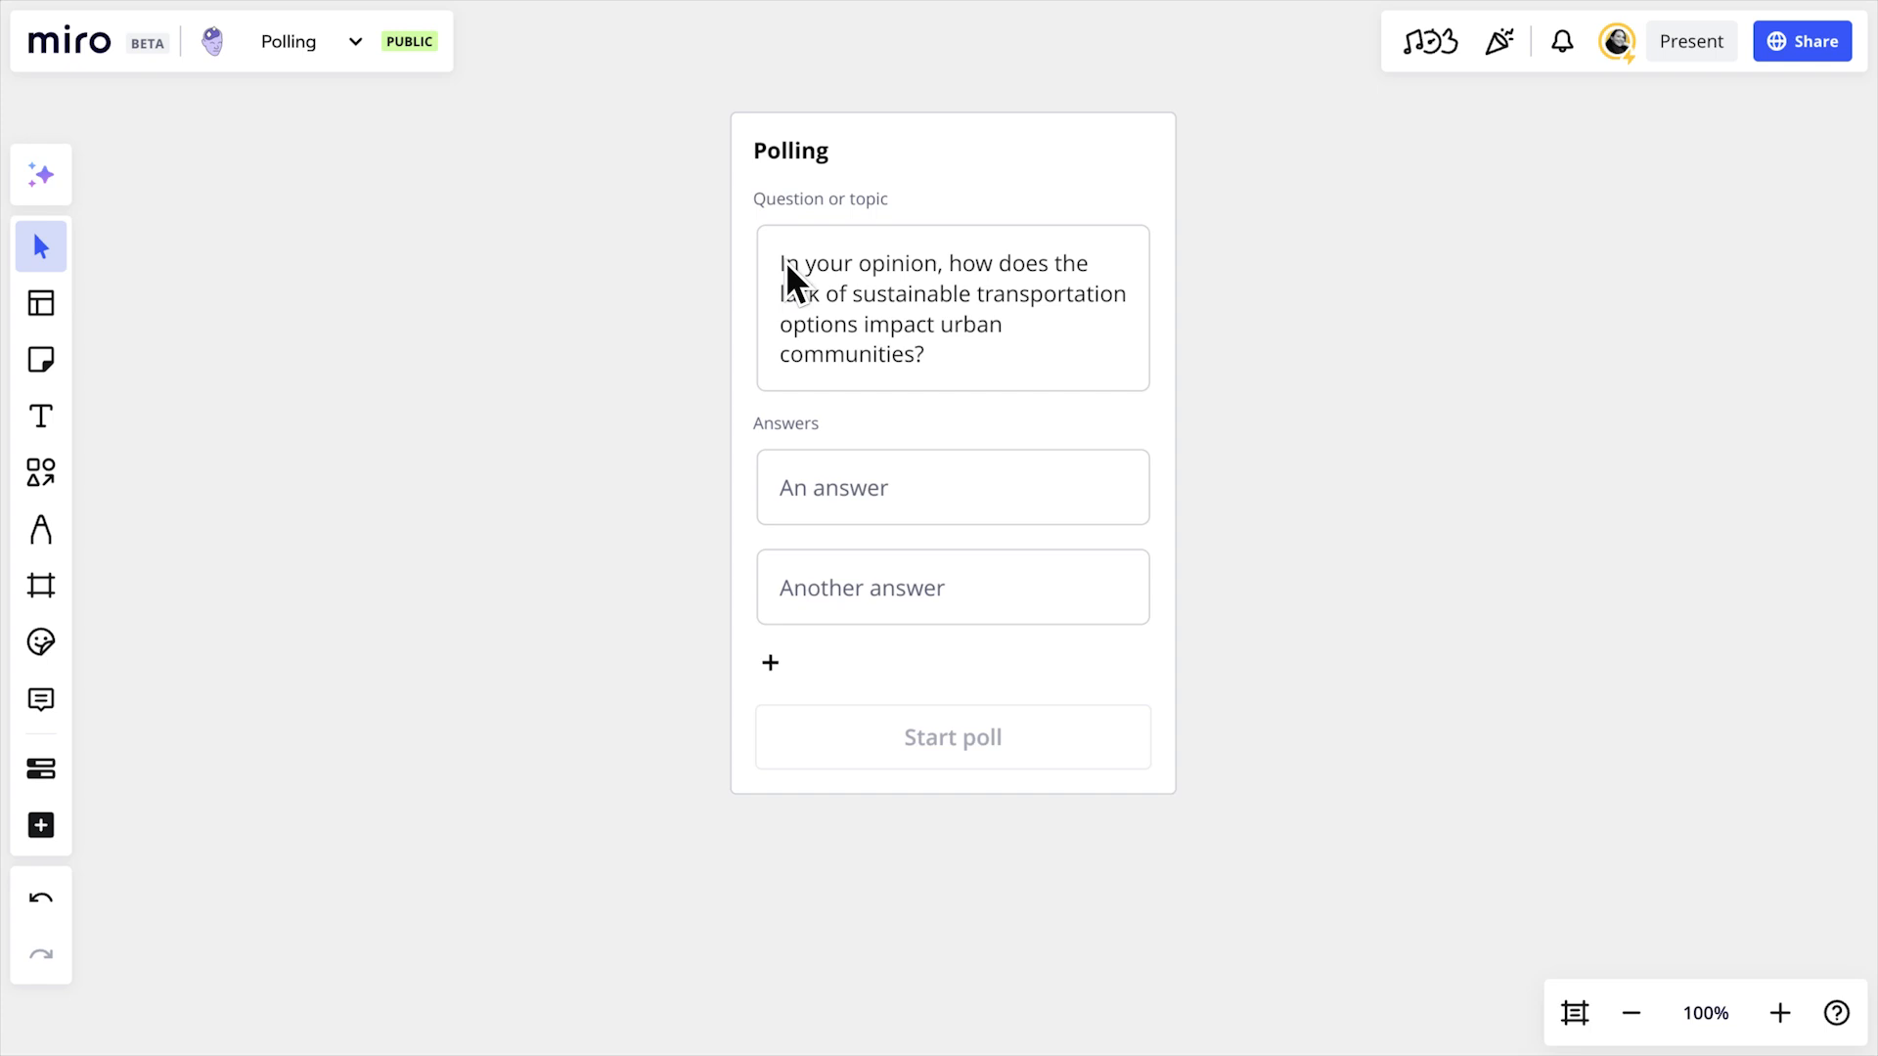
left_click(781, 486)
type("Hampers access to employment and education")
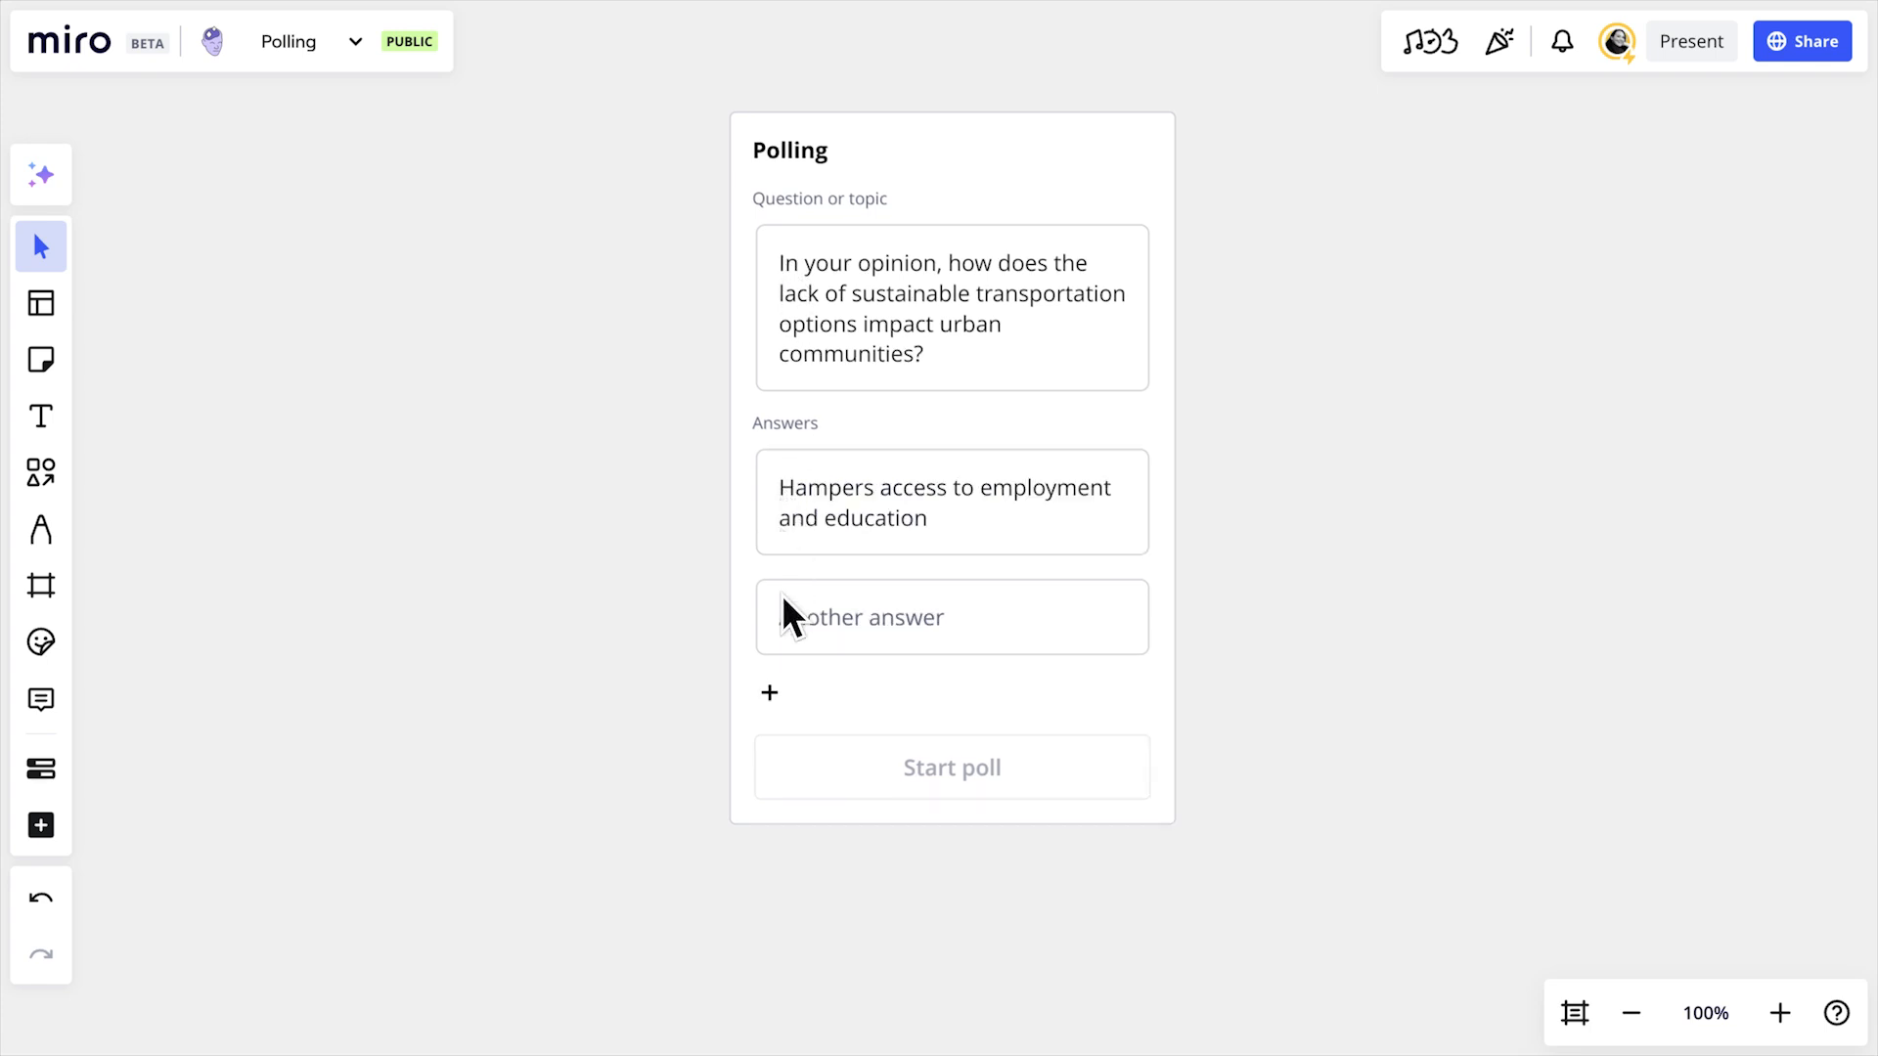
left_click(783, 614)
type("Worsens traffic congestion")
left_click(770, 695)
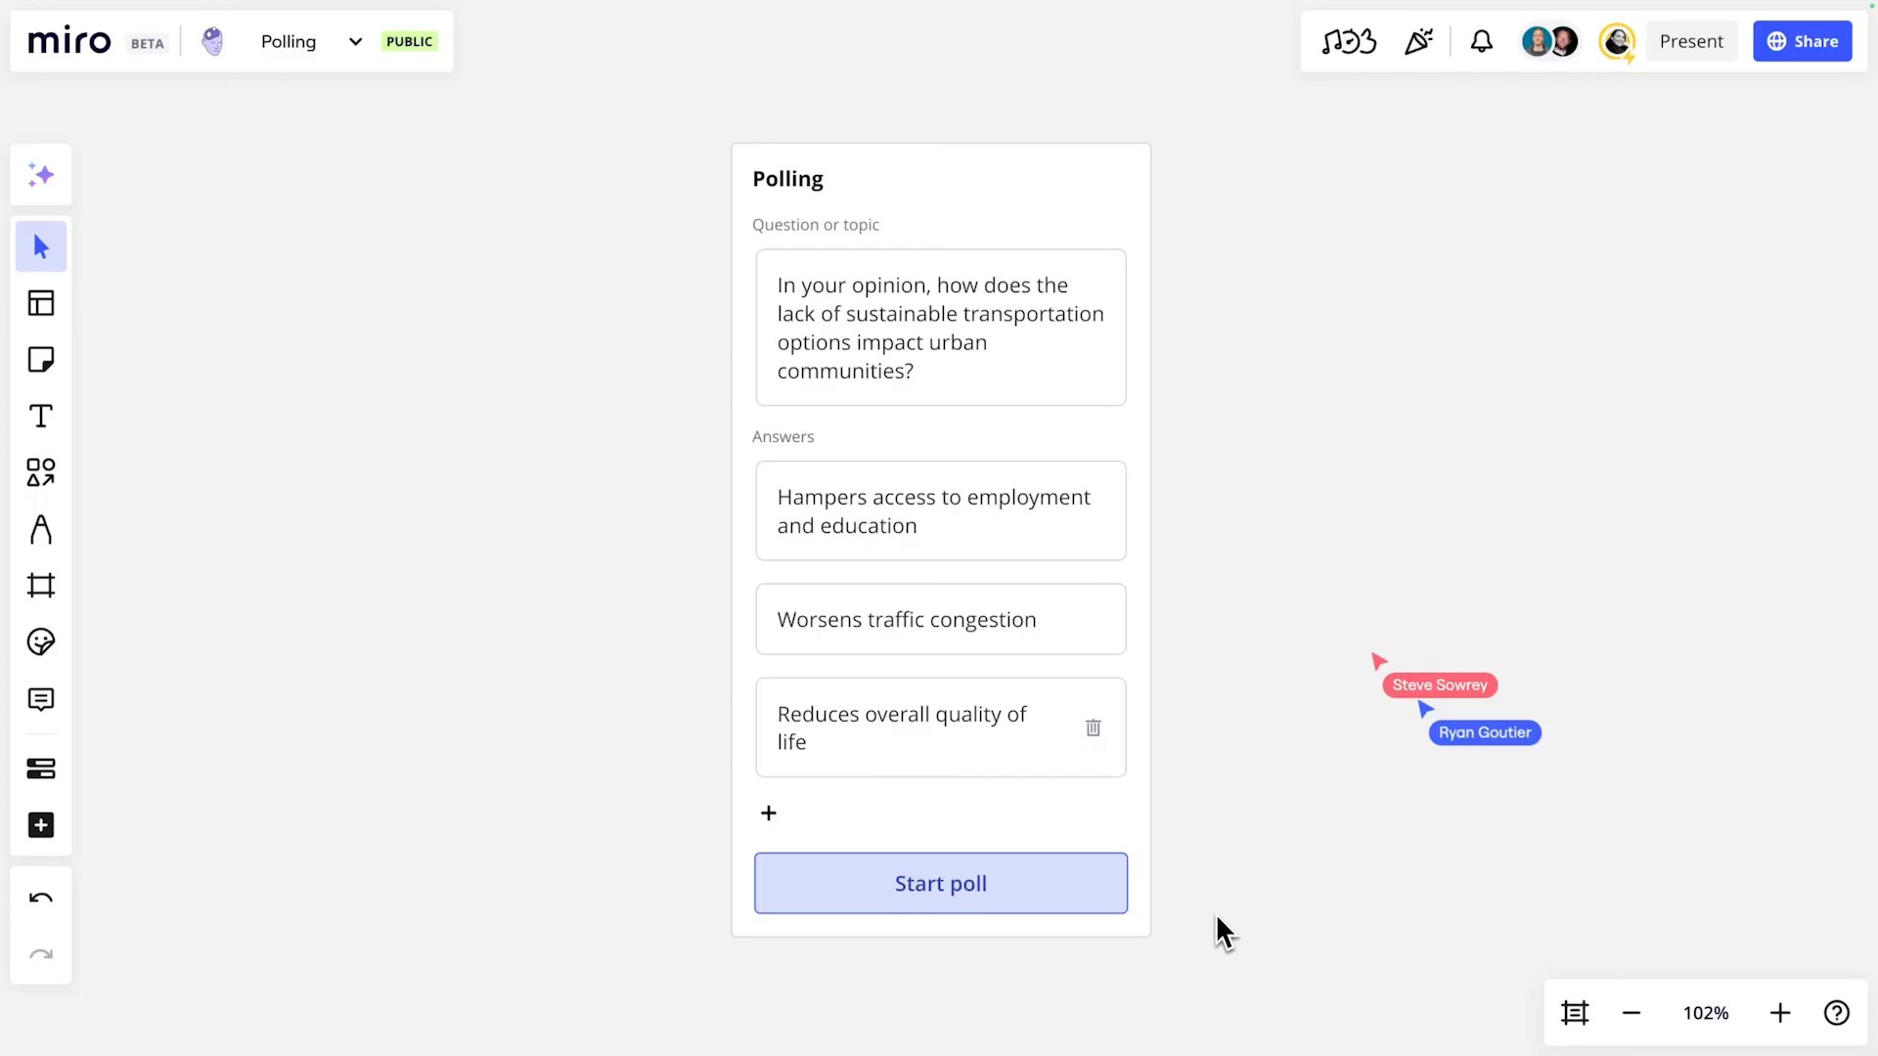
- Start the poll, vote for 'Reduces overall quality of life', and end it at 3 votes
left_click(1116, 884)
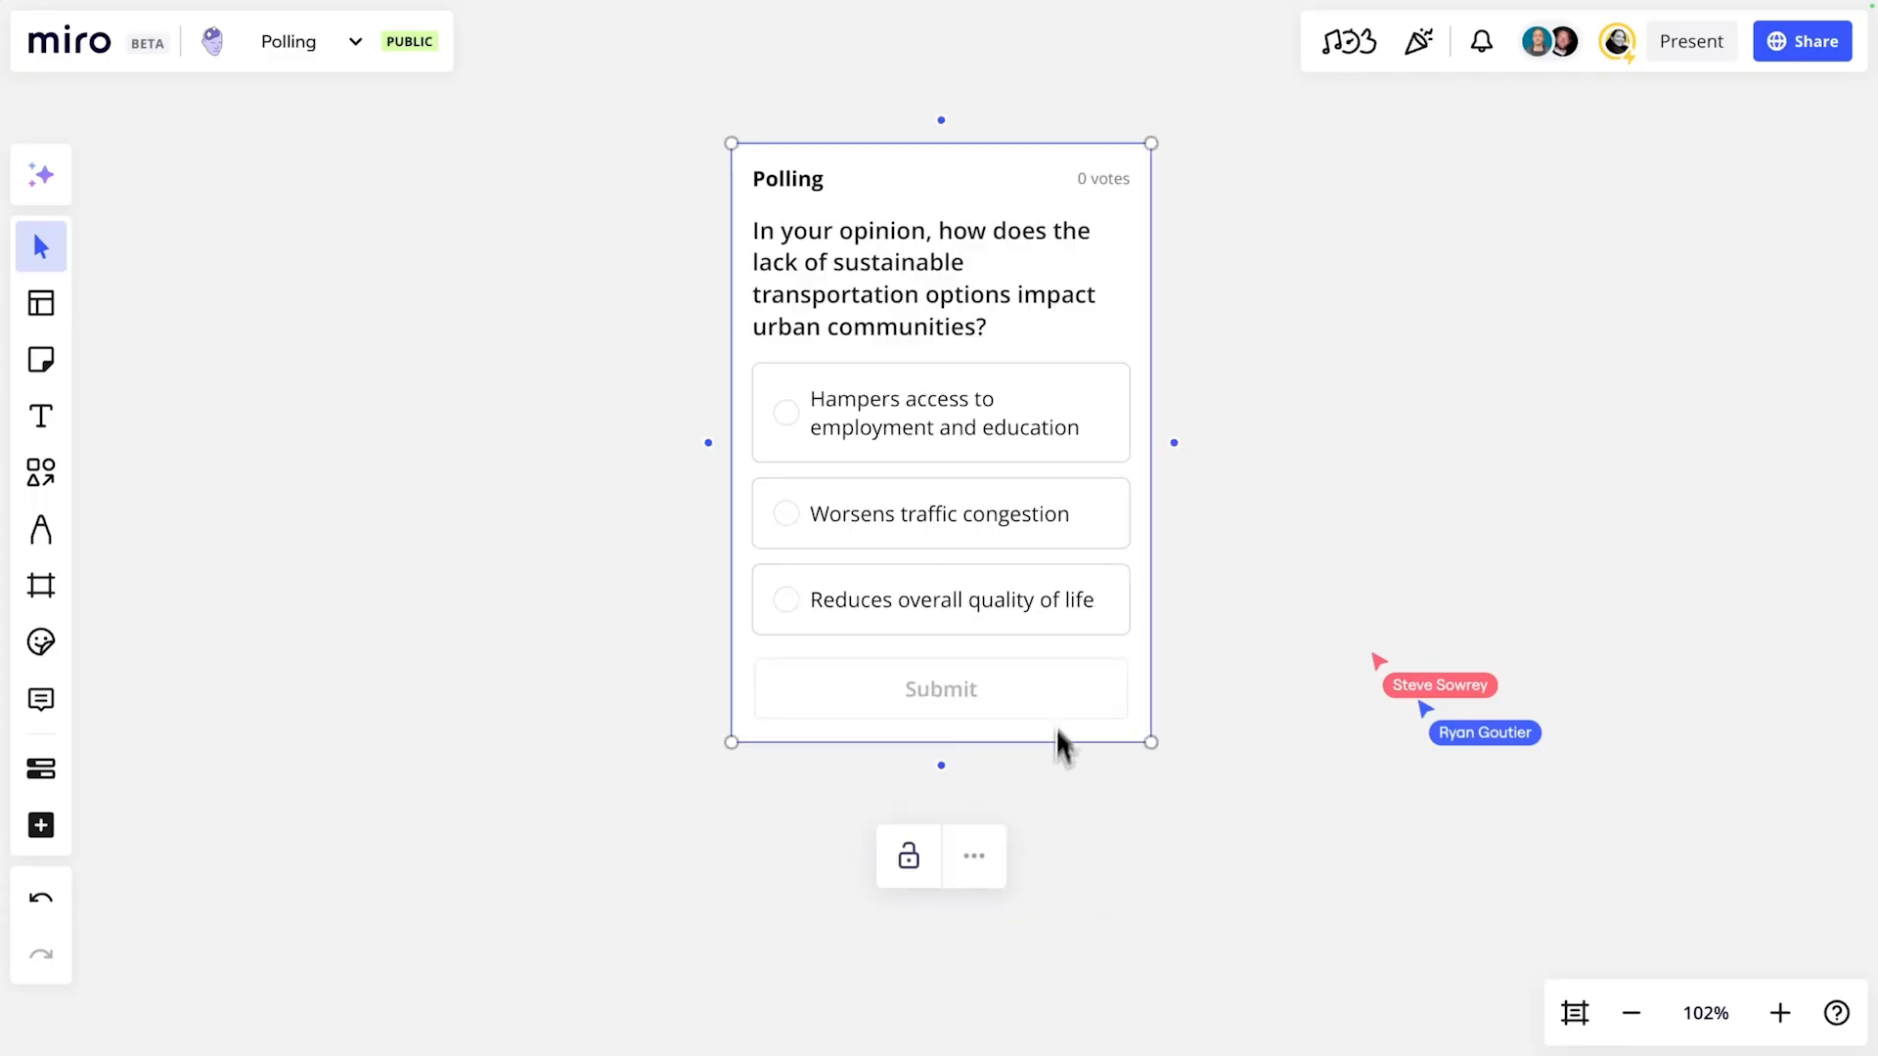
left_click(939, 600)
left_click(1078, 689)
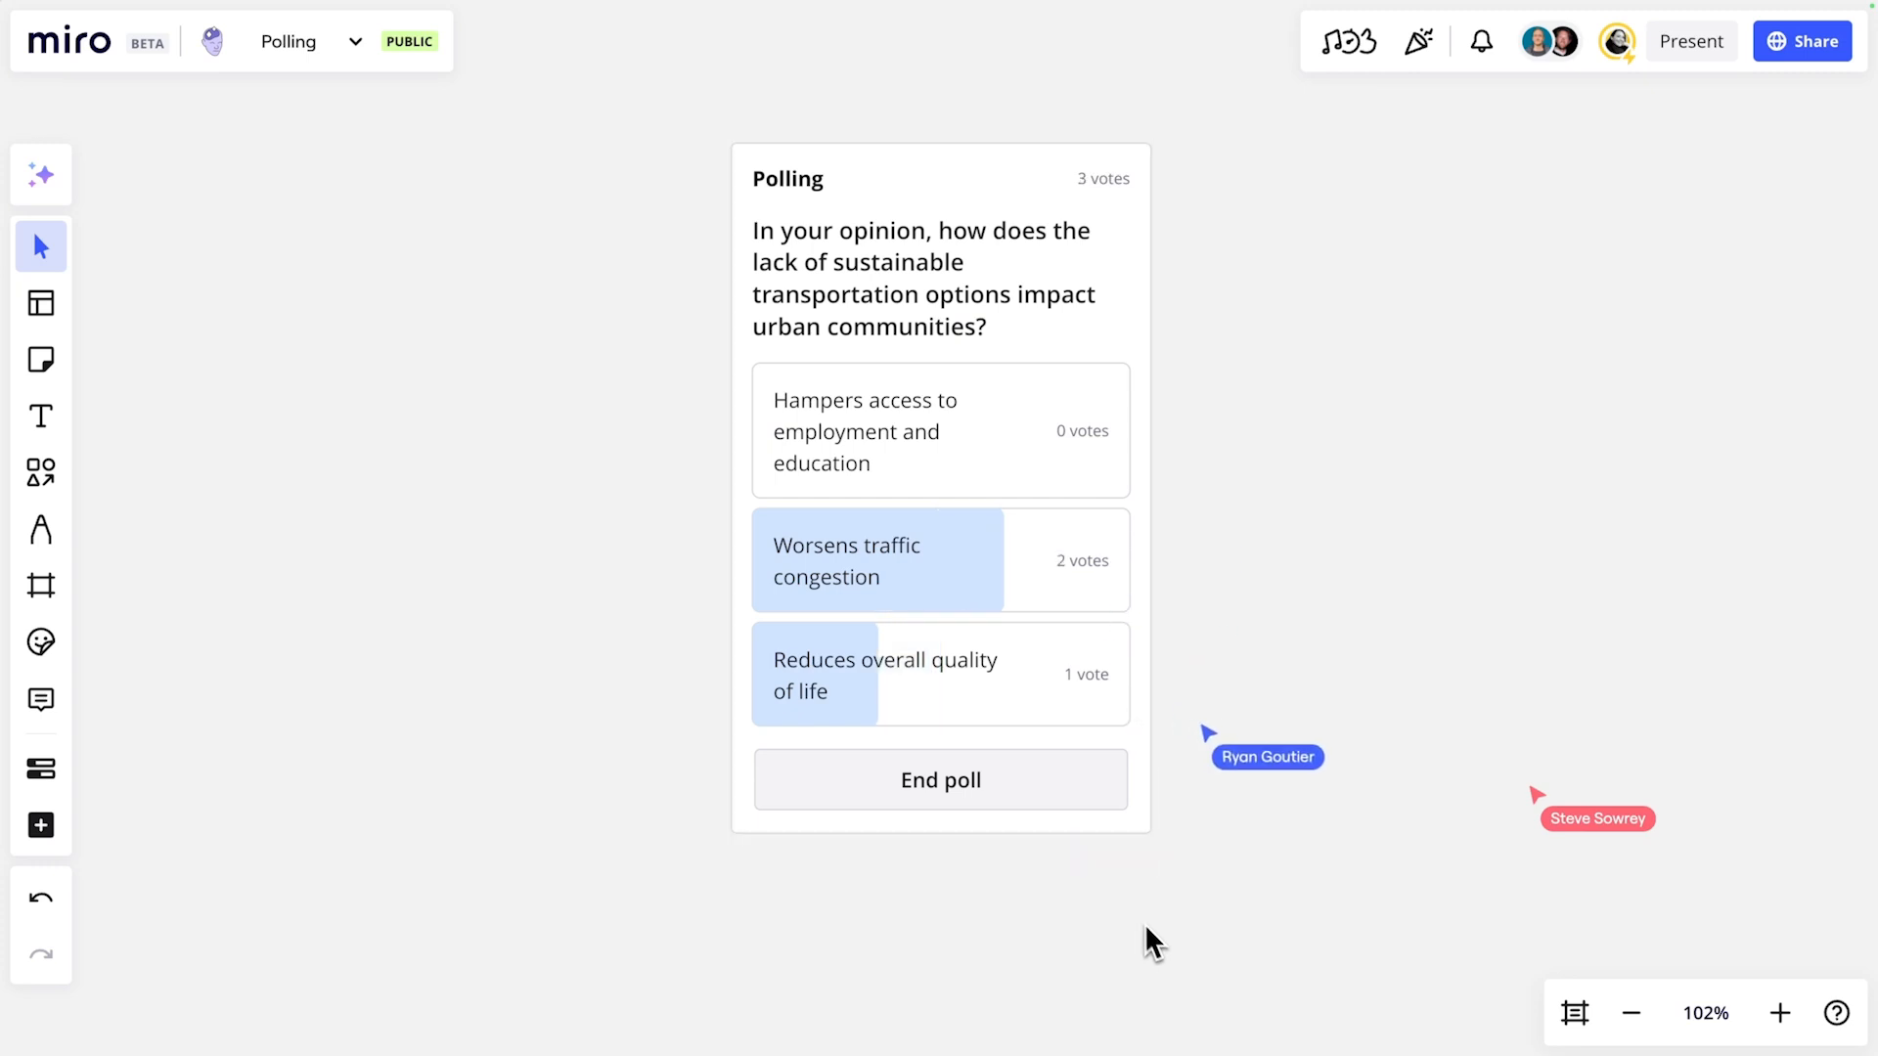
left_click(1084, 784)
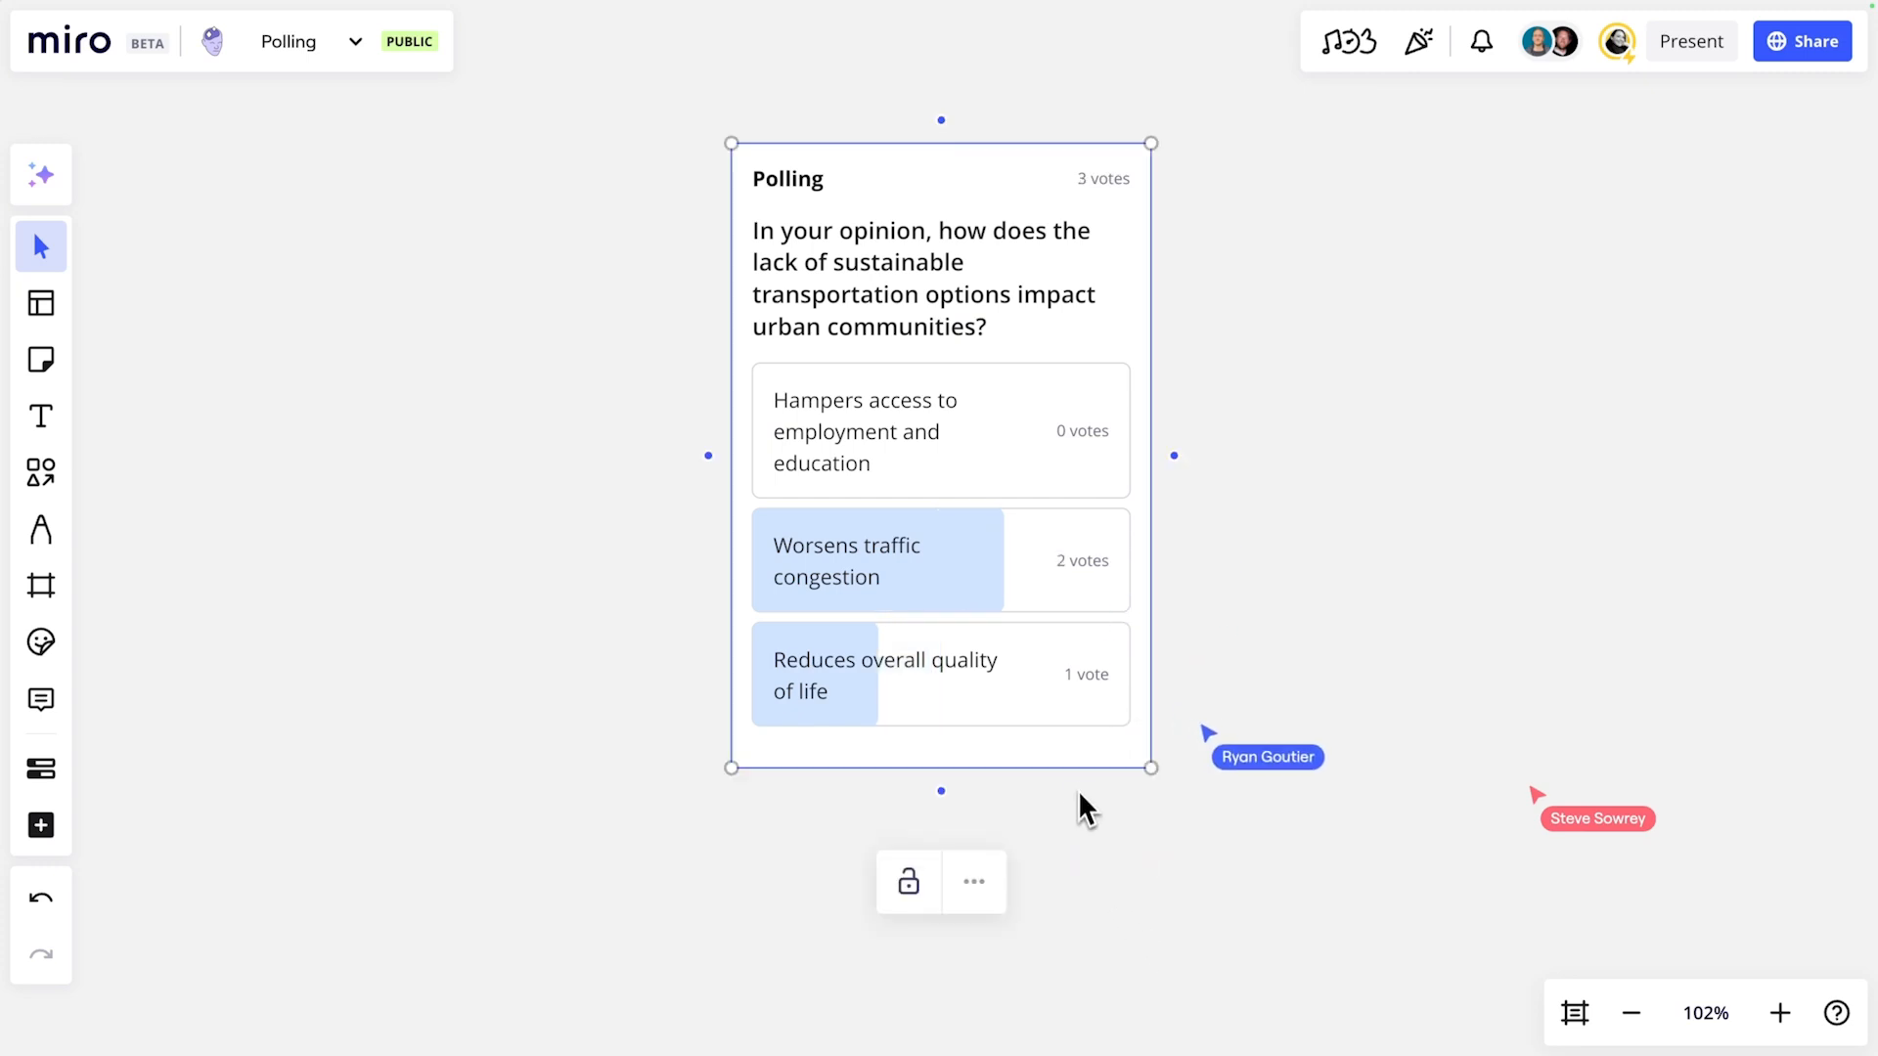